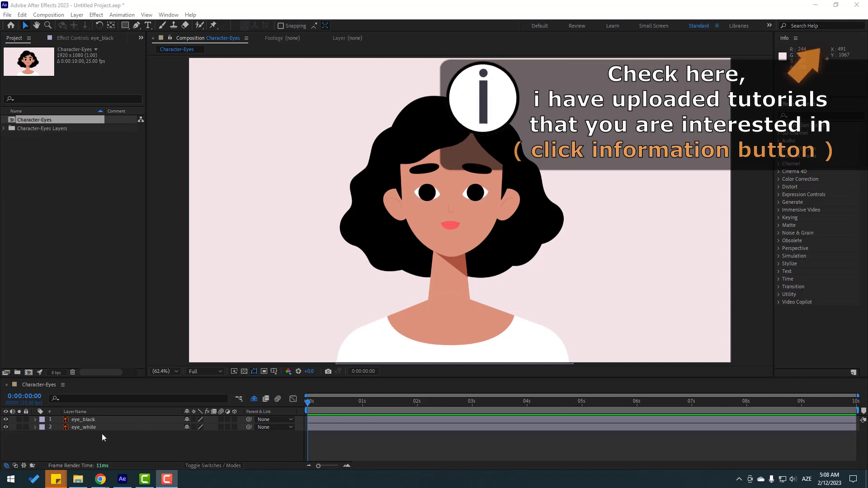
Try shifting the eye whites below the pupils, then undo the move.
{"action": "left_click", "coordinate": [96, 427]}
{"action": "scroll", "coordinate": [438, 258], "scroll_direction": "up", "scroll_amount": 2}
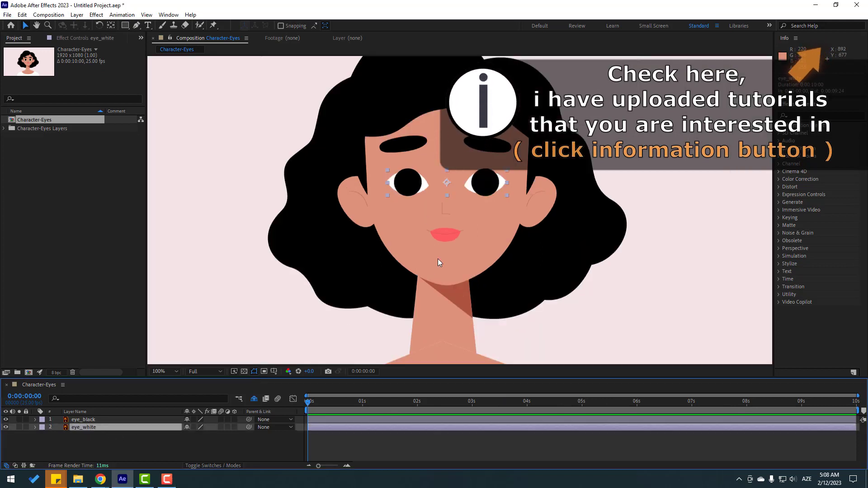
{"action": "mouse_move", "coordinate": [405, 192]}
{"action": "left_mouse_down"}
{"action": "mouse_move", "coordinate": [405, 222]}
{"action": "mouse_move", "coordinate": [405, 192]}
{"action": "left_mouse_up"}
{"action": "left_click", "coordinate": [418, 193]}
{"action": "key", "text": "ctrl+z"}
{"action": "key", "text": "ctrl+z"}
{"action": "key", "text": "ctrl+z"}
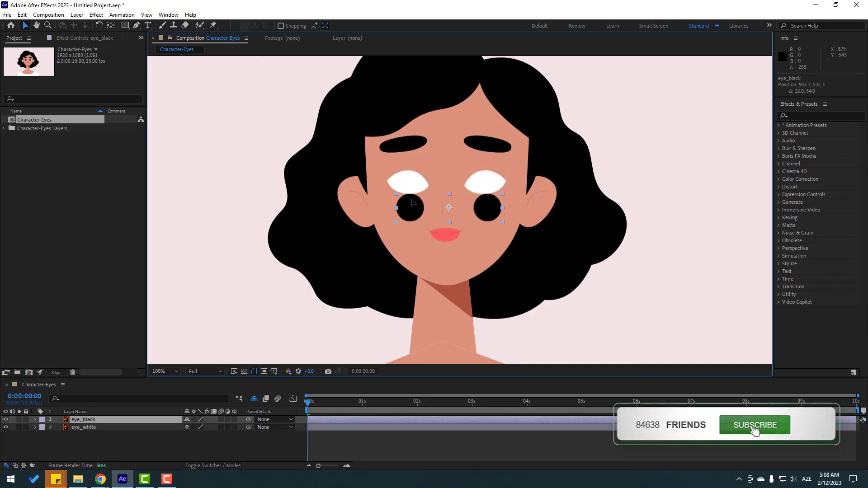
Set eye_black's Track Matte to 2. eye_white in the Modes columns.
{"action": "left_click", "coordinate": [85, 420]}
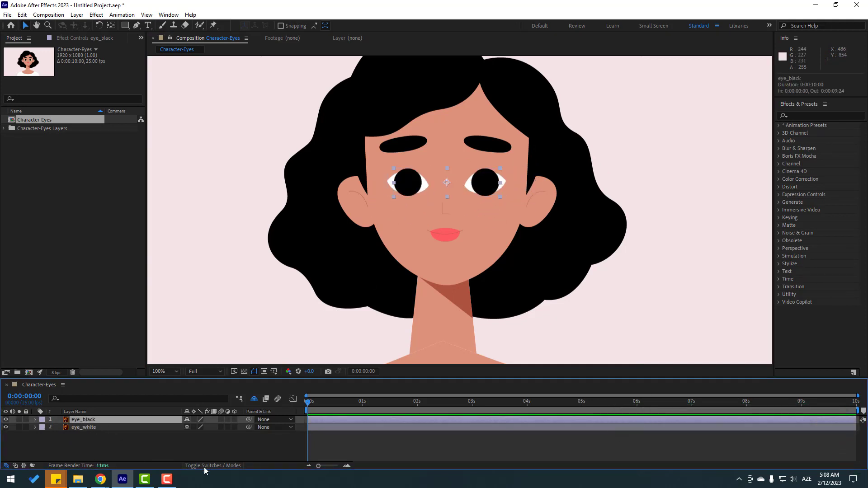
{"action": "left_click", "coordinate": [216, 466]}
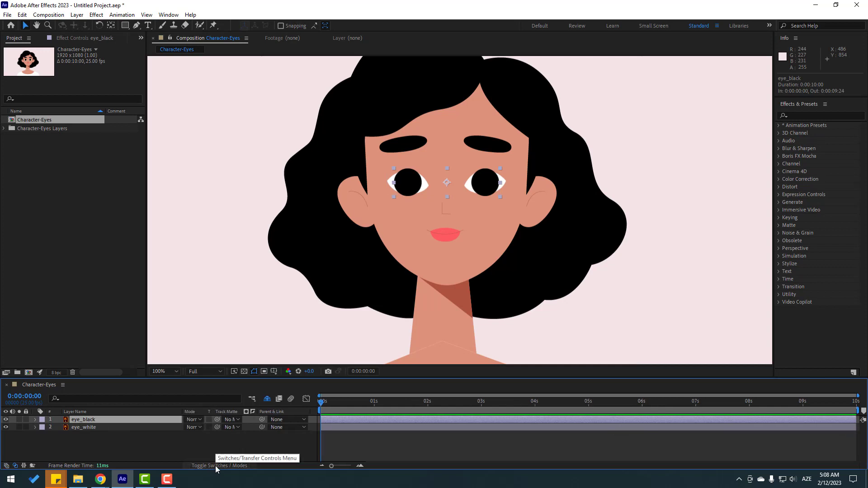
{"action": "left_click", "coordinate": [230, 420]}
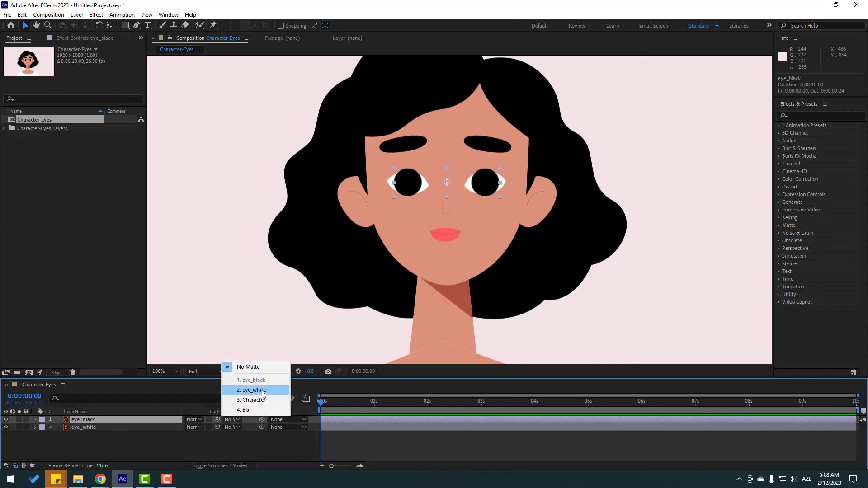
{"action": "left_click", "coordinate": [249, 390]}
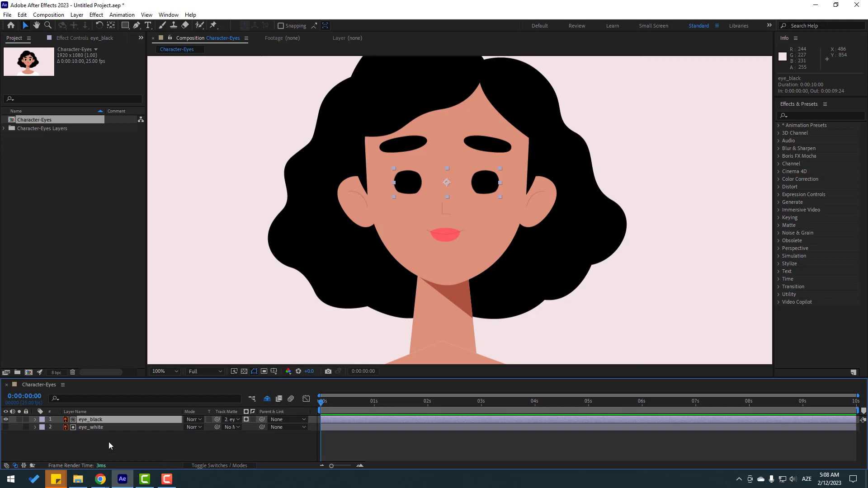
Make eye_white visible again and drag the pupils sideways to test the matte.
{"action": "left_click", "coordinate": [97, 428]}
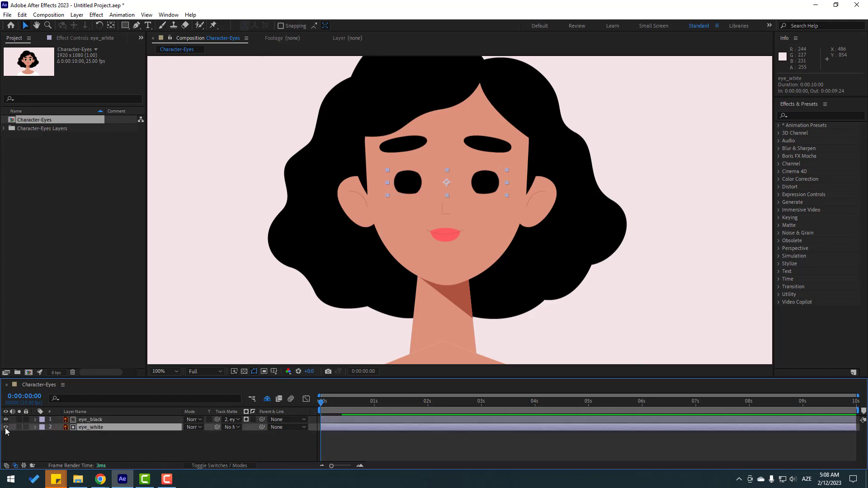
{"action": "left_click", "coordinate": [5, 427]}
{"action": "left_click", "coordinate": [81, 454]}
{"action": "key", "text": "period"}
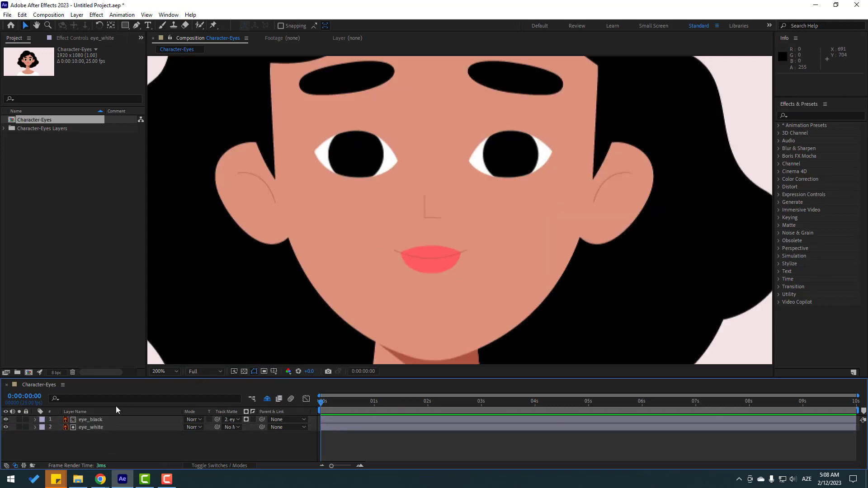
{"action": "left_click", "coordinate": [91, 422]}
{"action": "left_click_drag", "start_coordinate": [354, 156], "coordinate": [400, 152]}
{"action": "left_click", "coordinate": [350, 269]}
{"action": "key", "text": "comma"}
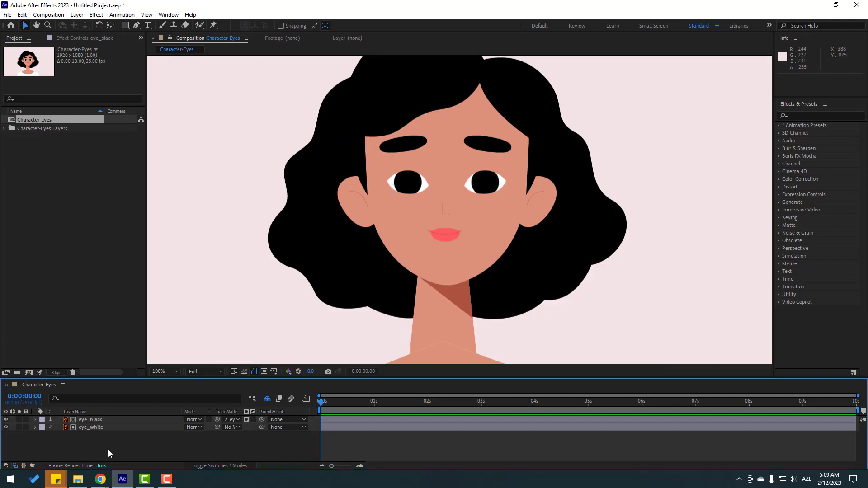
Add a null object stretched across both eyes with its anchor point centred.
{"action": "right_click", "coordinate": [107, 448]}
{"action": "mouse_move", "coordinate": [156, 338]}
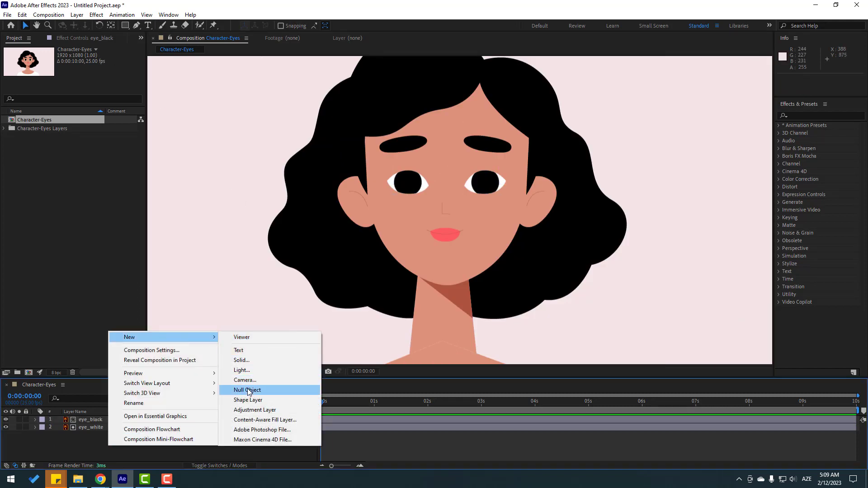
{"action": "left_click", "coordinate": [247, 390]}
{"action": "left_click_drag", "start_coordinate": [486, 246], "coordinate": [547, 200]}
{"action": "left_click_drag", "start_coordinate": [502, 184], "coordinate": [465, 185]}
{"action": "key", "text": "period"}
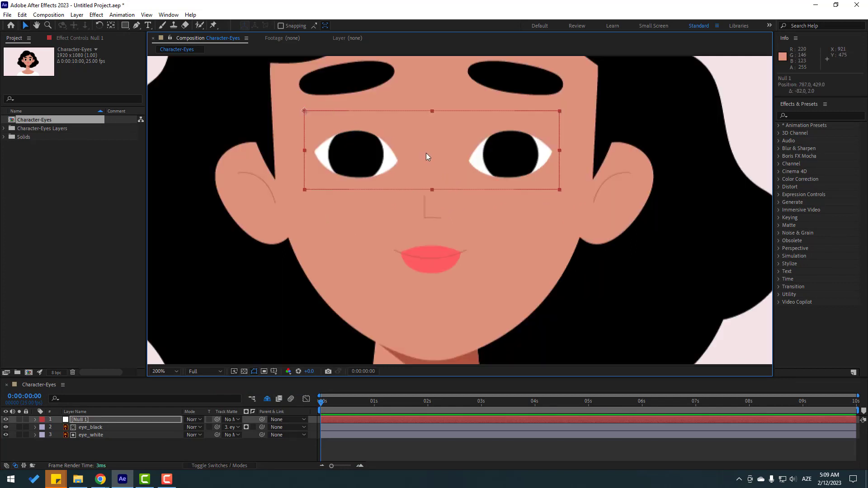
{"action": "left_click", "coordinate": [110, 26]}
{"action": "key", "text": "ctrl+alt+Home"}
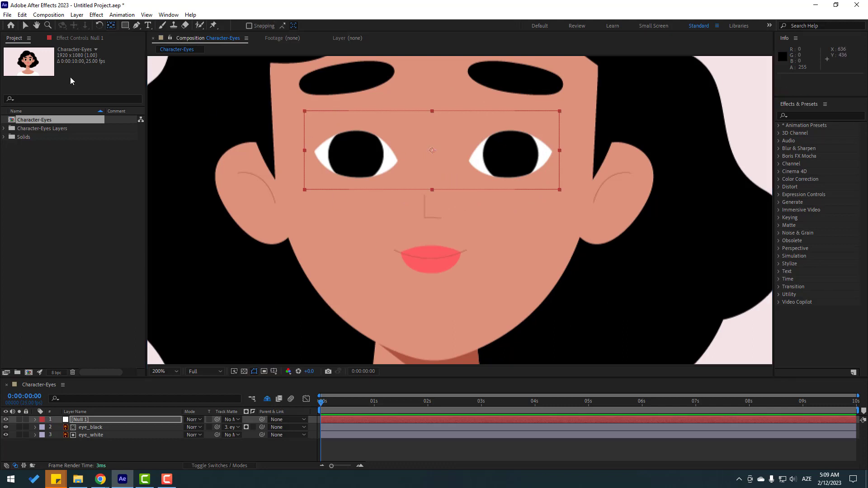
{"action": "left_click", "coordinate": [26, 26]}
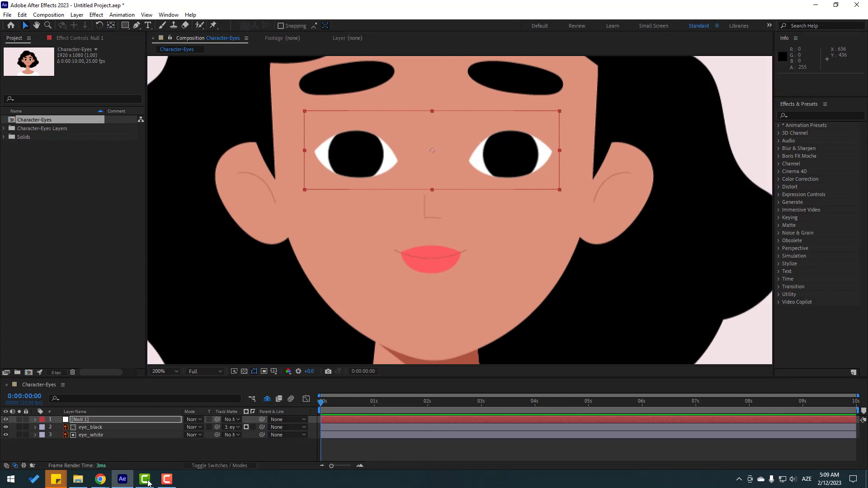
Parent eye_black to the null and rename the null Eye_Controller.
{"action": "left_click", "coordinate": [93, 428]}
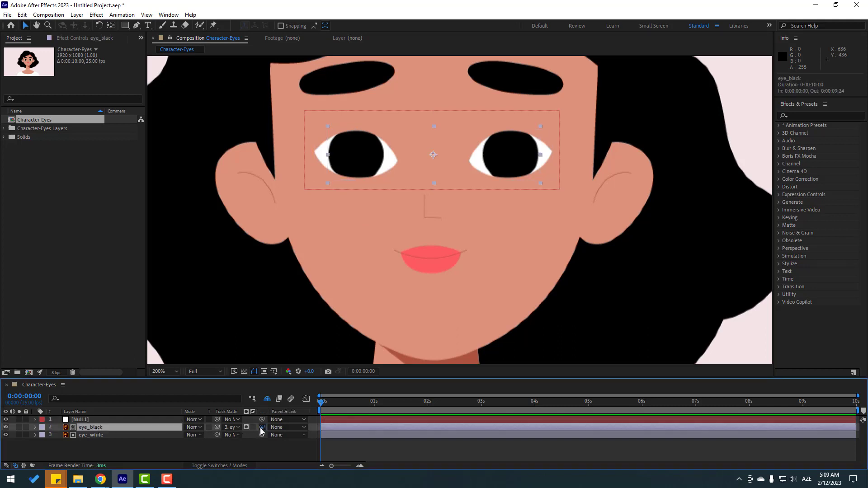
{"action": "left_click_drag", "start_coordinate": [262, 427], "coordinate": [83, 424]}
{"action": "left_click", "coordinate": [74, 423]}
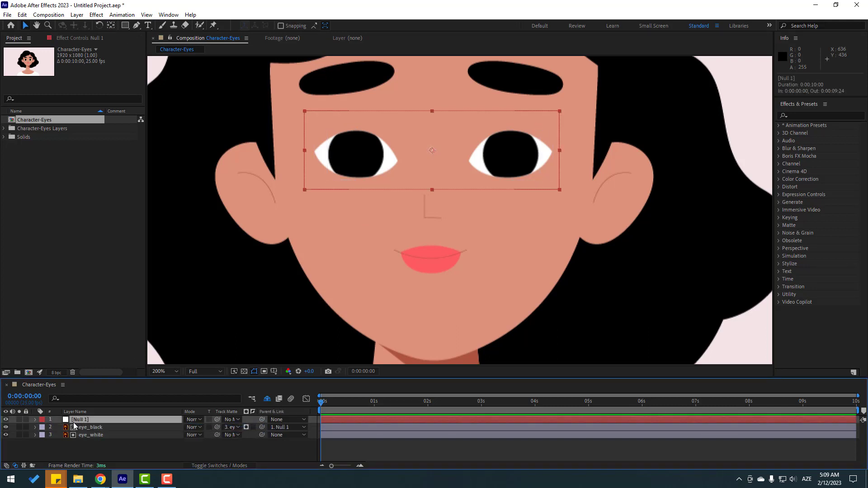
{"action": "key", "text": "Return"}
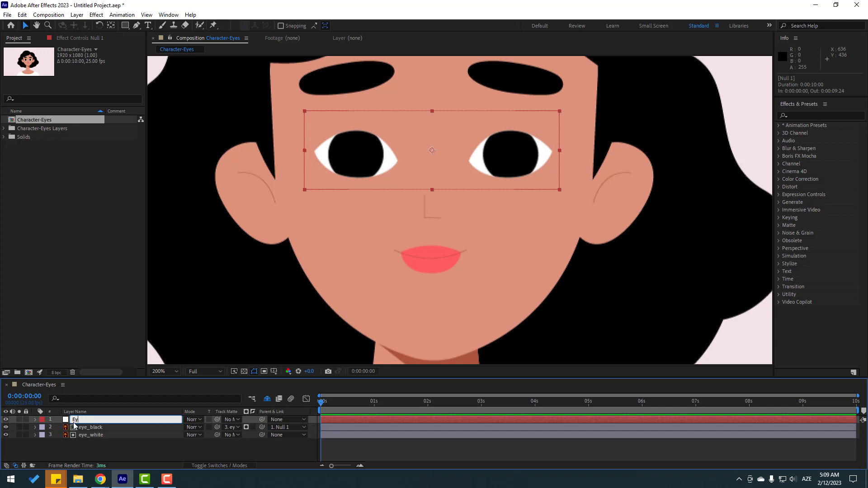
{"action": "type", "text": "Eye_Controller"}
{"action": "key", "text": "Return"}
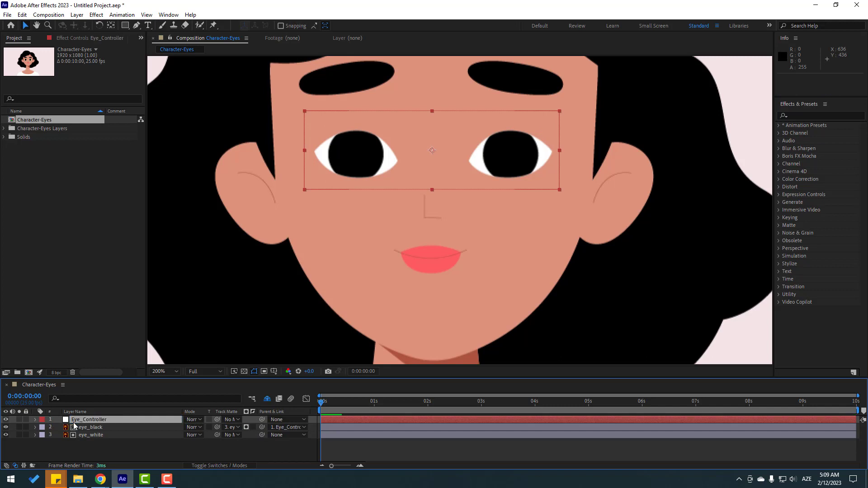
Test-drag Eye_Controller to confirm the pupils follow, then undo the move.
{"action": "scroll", "coordinate": [379, 327], "scroll_direction": "down", "scroll_amount": 3}
{"action": "scroll", "coordinate": [414, 246], "scroll_direction": "up", "scroll_amount": 3}
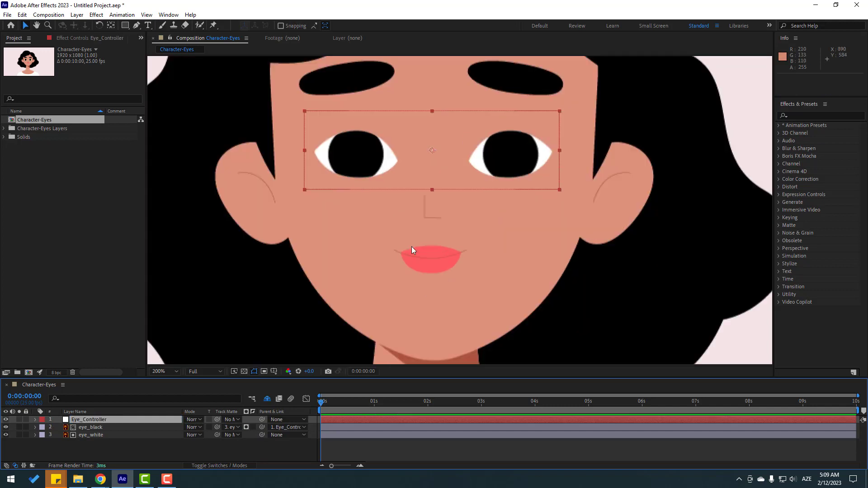
{"action": "left_click_drag", "start_coordinate": [391, 178], "coordinate": [373, 171]}
{"action": "key", "text": "ctrl+z"}
{"action": "scroll", "coordinate": [371, 200], "scroll_direction": "down", "scroll_amount": 3}
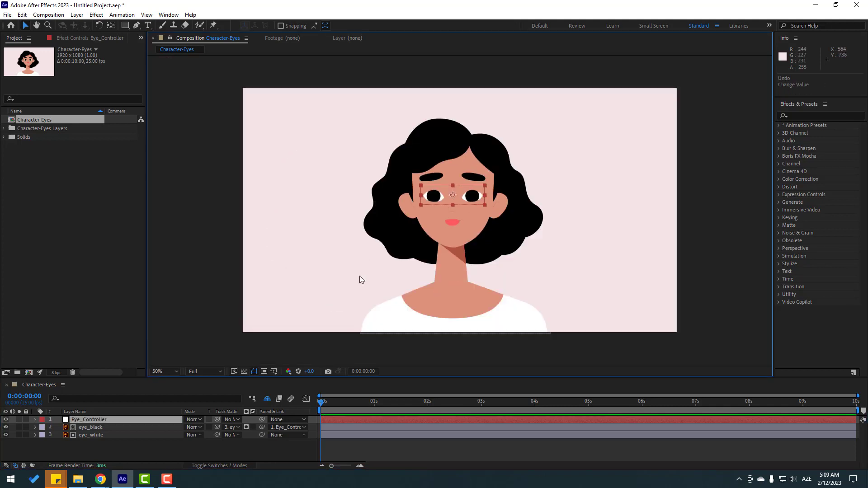
Unlink eye_white's Scale proportions and set its first Scale keyframe at frame 0.
{"action": "left_click", "coordinate": [94, 436]}
{"action": "scroll", "coordinate": [379, 299], "scroll_direction": "up", "scroll_amount": 2}
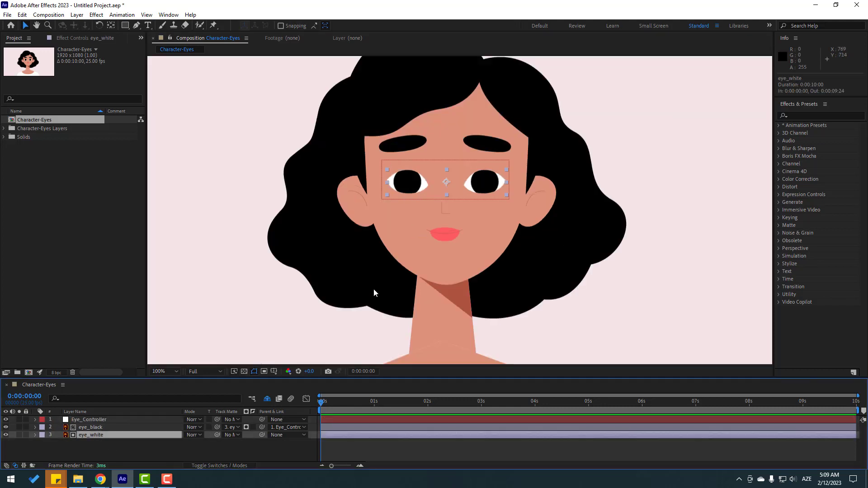
{"action": "key", "text": "s"}
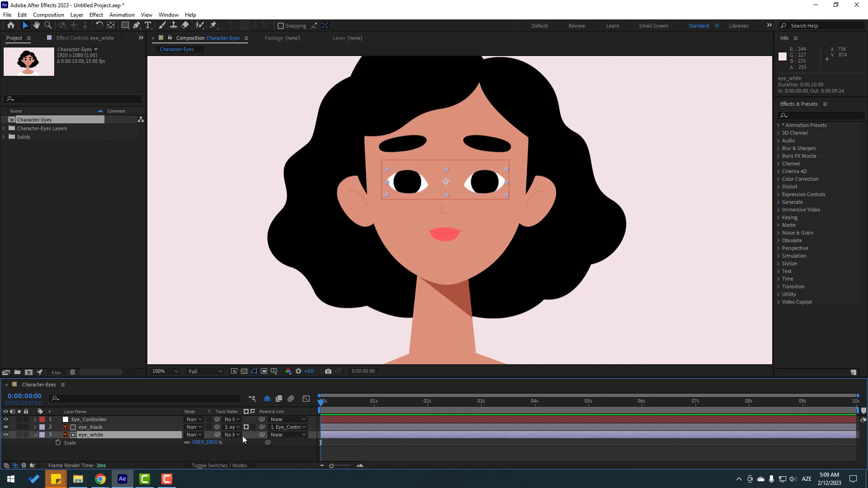
{"action": "left_click", "coordinate": [186, 443]}
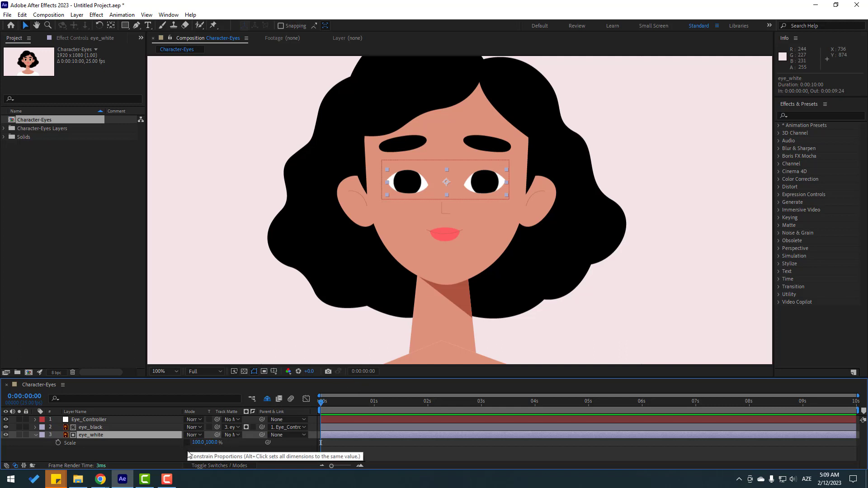
{"action": "left_click", "coordinate": [58, 443]}
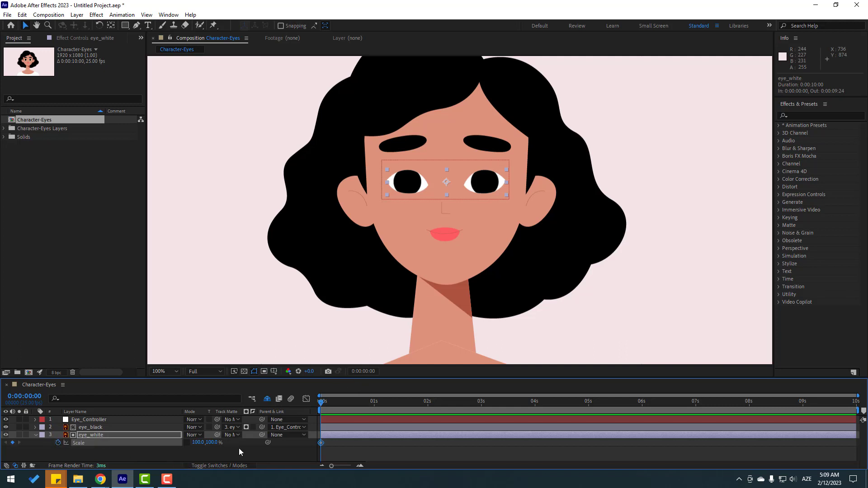
Add Scale keyframes at frames 5 and 10 using Go to Time +5.
{"action": "left_click", "coordinate": [361, 372]}
{"action": "type", "text": "+5"}
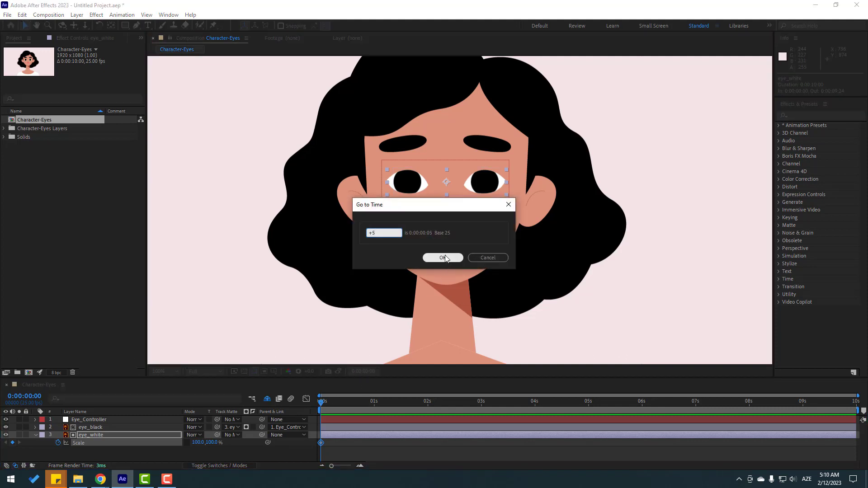
{"action": "left_click", "coordinate": [444, 258]}
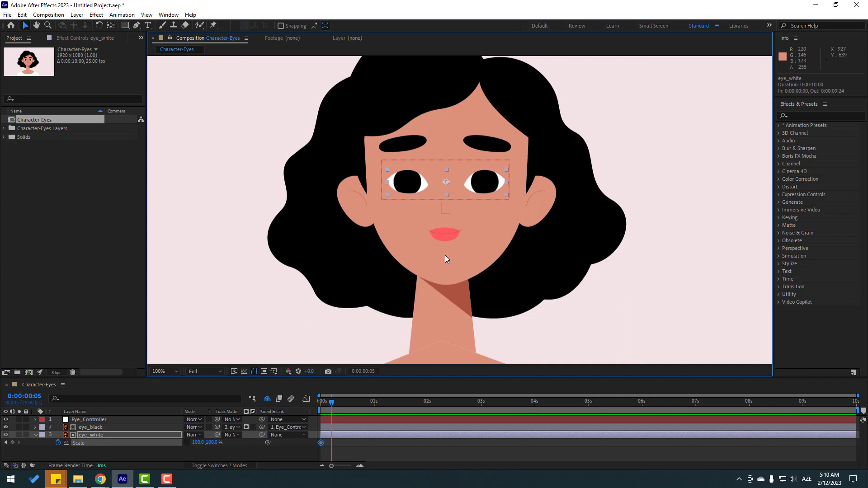
{"action": "left_click", "coordinate": [12, 442]}
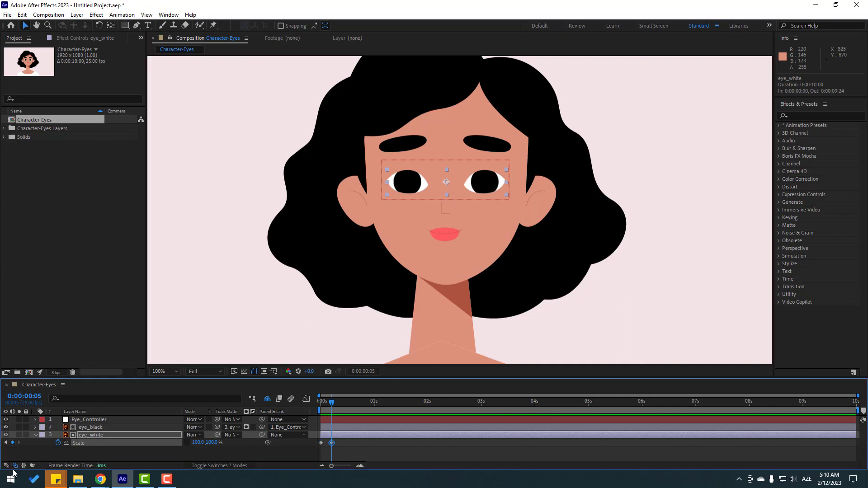
{"action": "left_click", "coordinate": [356, 371]}
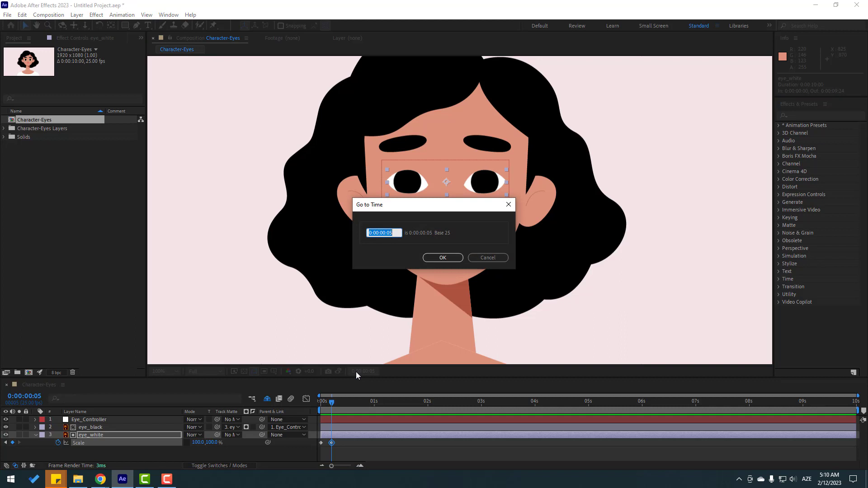
{"action": "type", "text": "+5"}
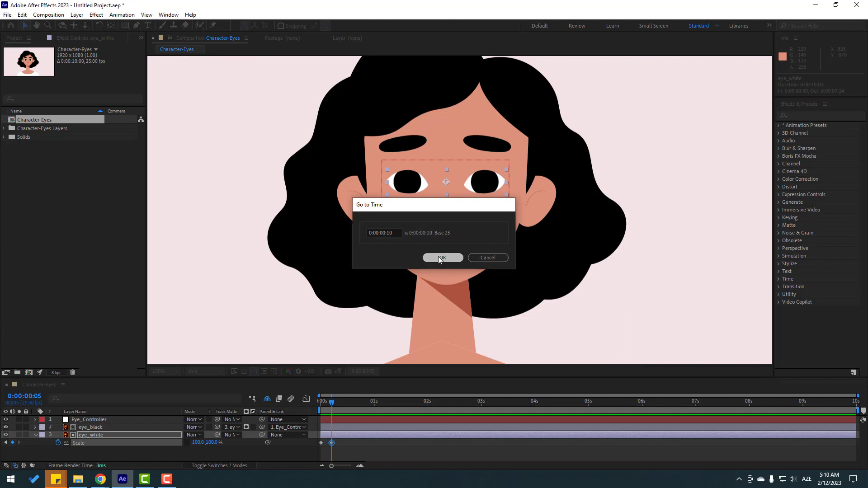
{"action": "left_click", "coordinate": [438, 259]}
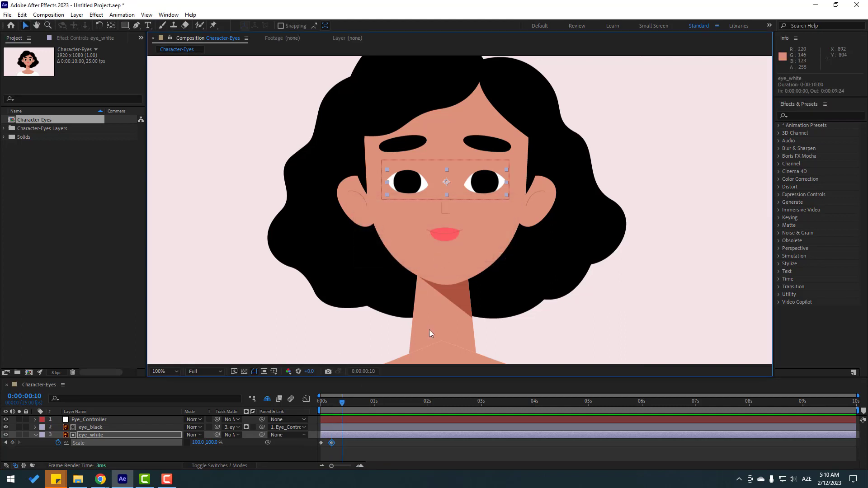
{"action": "left_click", "coordinate": [12, 443]}
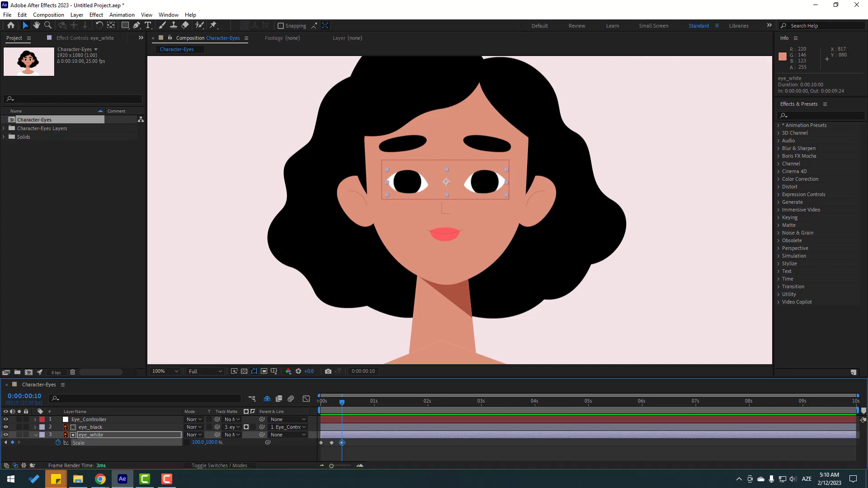
Set the frame-5 keyframe's Scale to 100, 5 and scrub to preview the blink.
{"action": "left_click", "coordinate": [387, 453]}
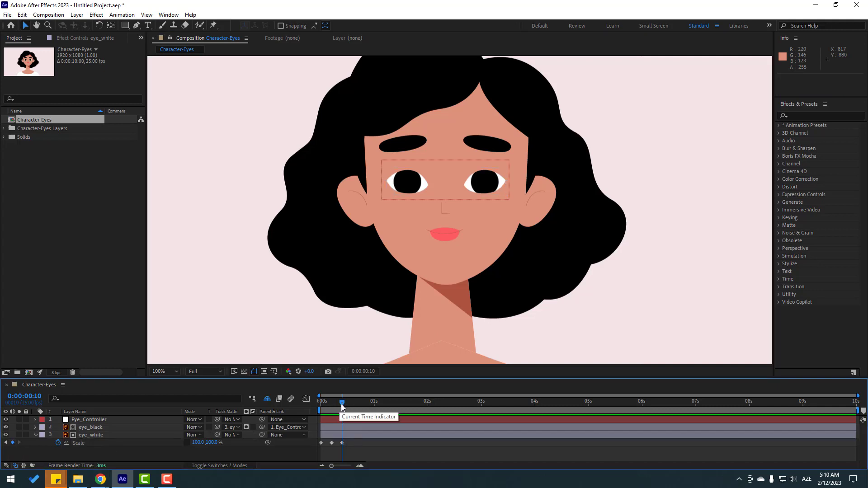
{"action": "left_click_drag", "start_coordinate": [340, 403], "coordinate": [330, 404]}
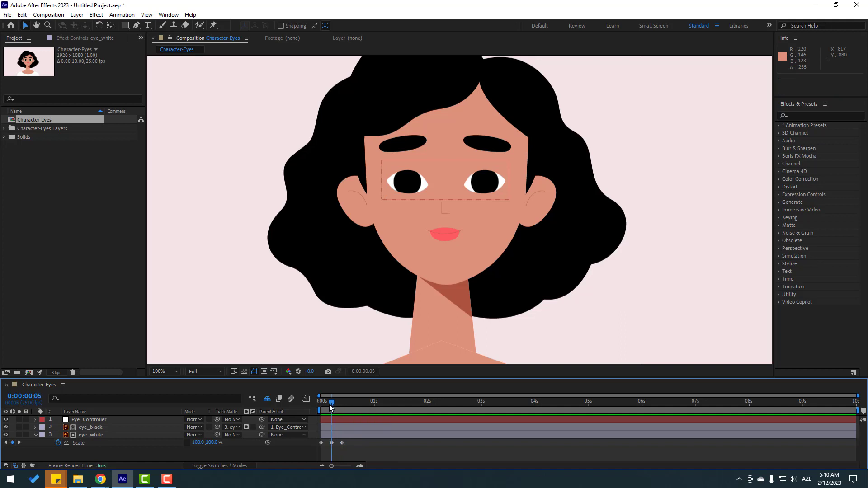
{"action": "left_click", "coordinate": [331, 443]}
{"action": "left_click", "coordinate": [211, 443]}
{"action": "type", "text": "5"}
{"action": "key", "text": "Return"}
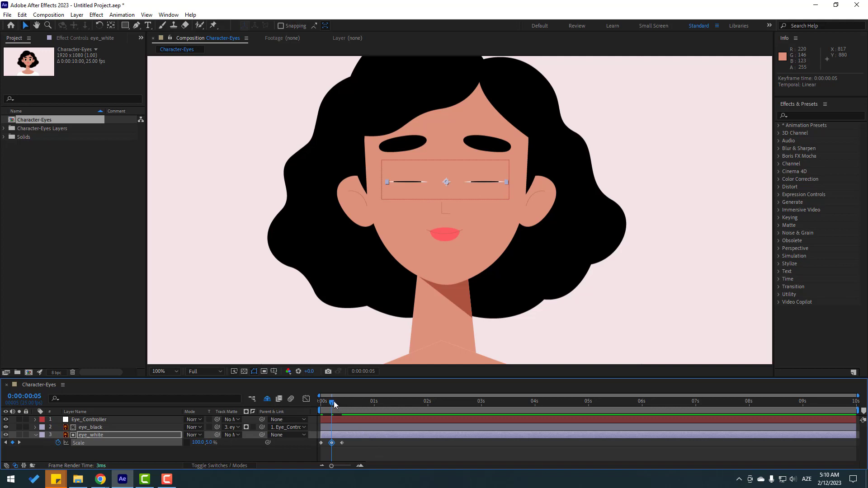
{"action": "left_click_drag", "start_coordinate": [335, 405], "coordinate": [281, 423]}
Create a slider controller from Duik Angela's Links & constraints > Connector tools.
{"action": "left_click", "coordinate": [229, 458]}
{"action": "left_click", "coordinate": [170, 14]}
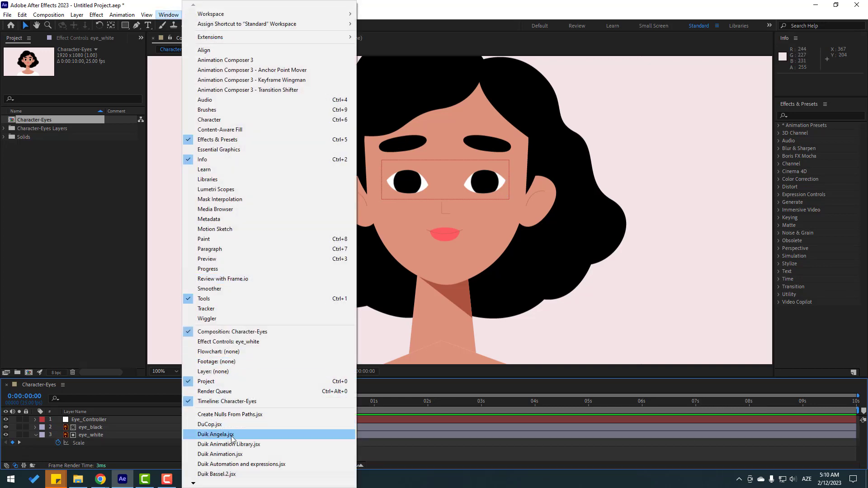
{"action": "left_click", "coordinate": [215, 434]}
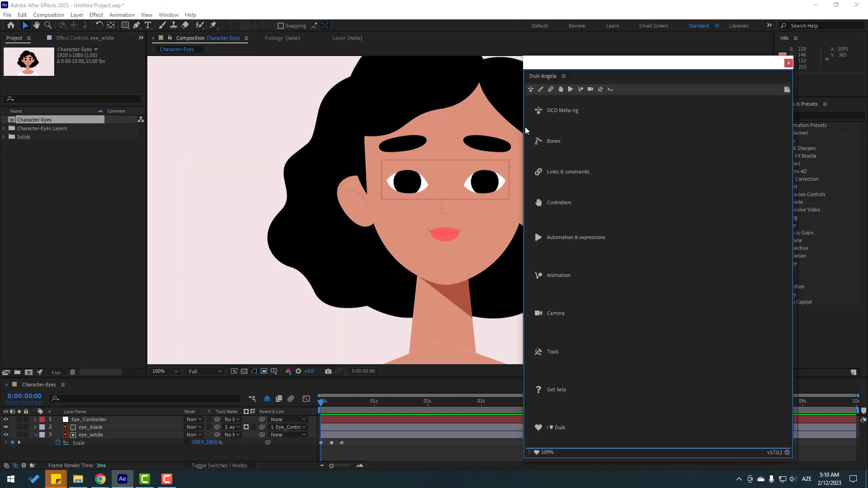
{"action": "left_click", "coordinate": [549, 90]}
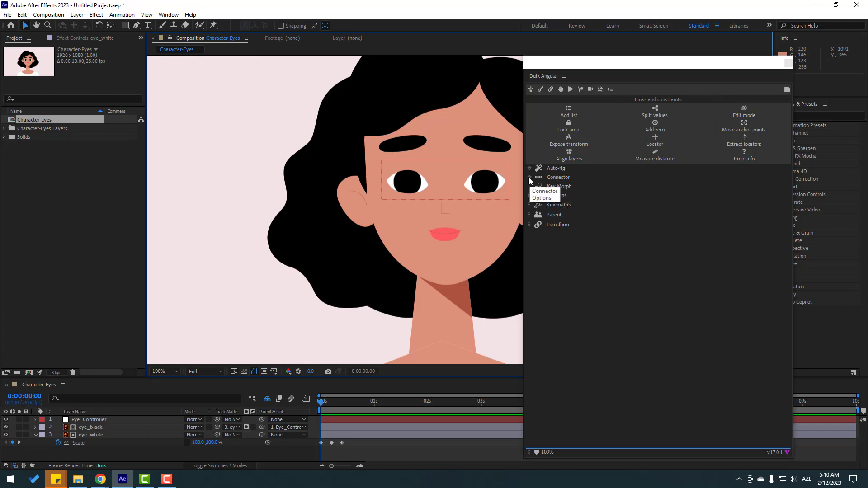
{"action": "left_click", "coordinate": [557, 178]}
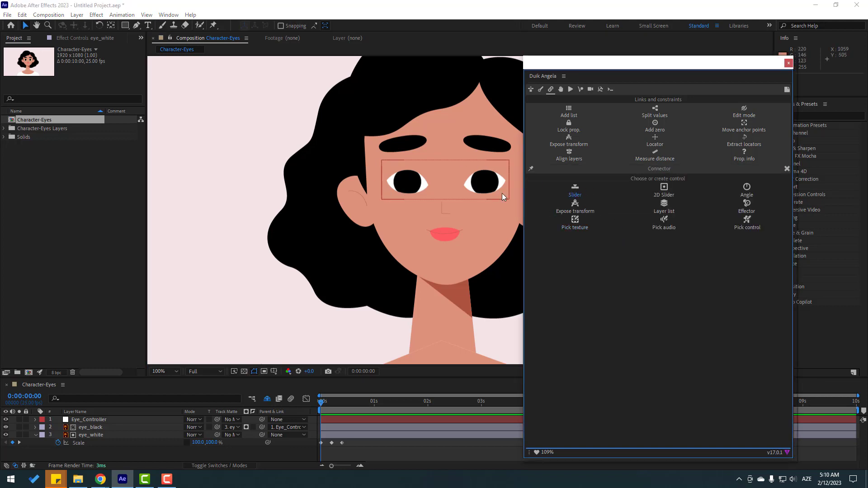
{"action": "left_click_drag", "start_coordinate": [483, 159], "coordinate": [332, 168]}
{"action": "left_click_drag", "start_coordinate": [590, 66], "coordinate": [671, 66]}
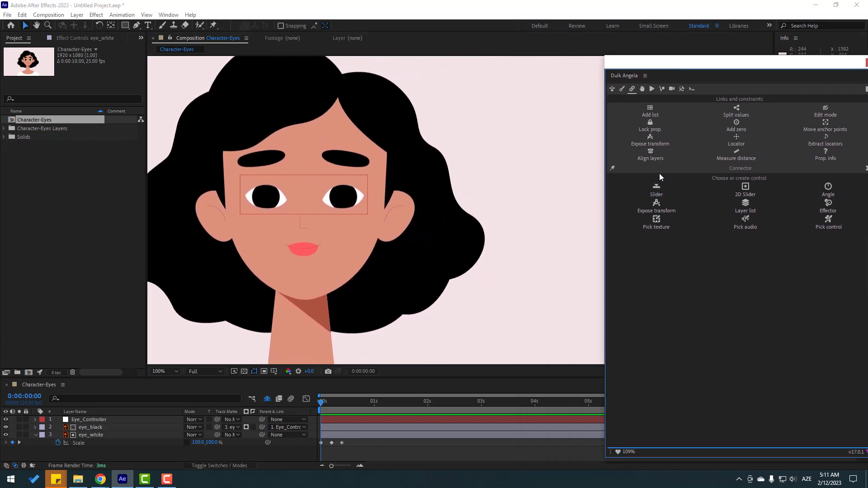
{"action": "left_click", "coordinate": [657, 192]}
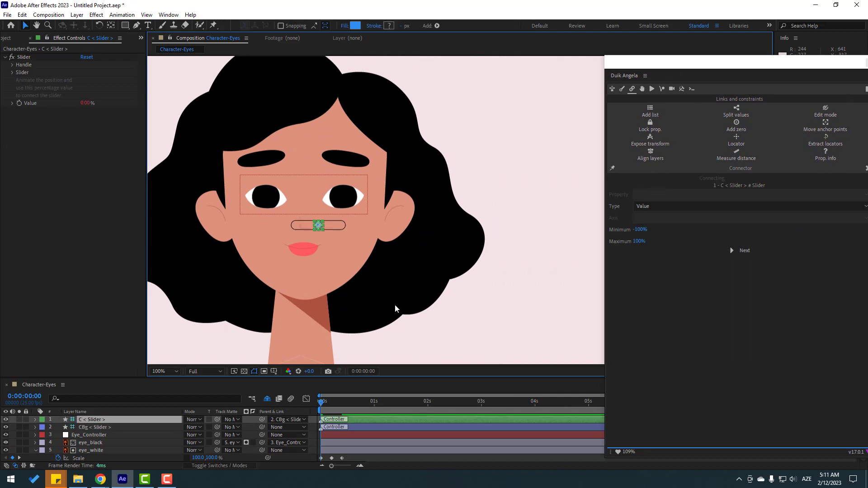
Move the slider background up-right, scale it to 271%, and select eye_white's Scale keyframes.
{"action": "left_click", "coordinate": [97, 427]}
{"action": "left_click_drag", "start_coordinate": [327, 227], "coordinate": [533, 125]}
{"action": "key", "text": "s"}
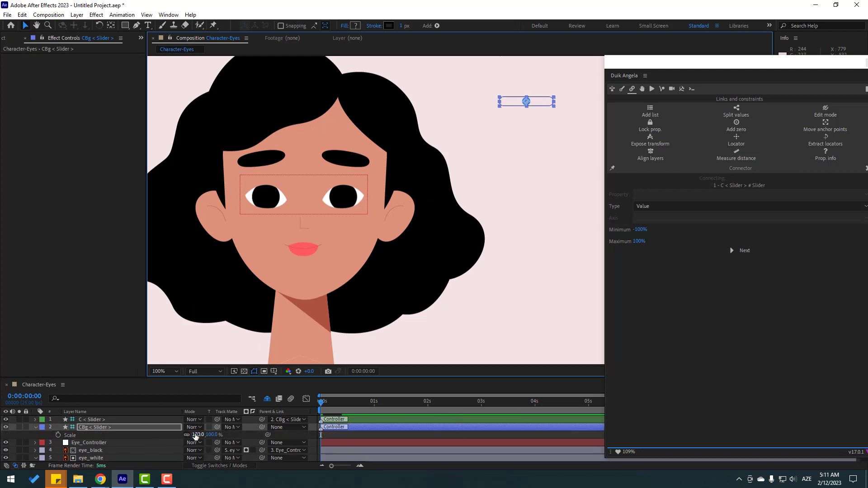
{"action": "left_click_drag", "start_coordinate": [199, 434], "coordinate": [289, 434]}
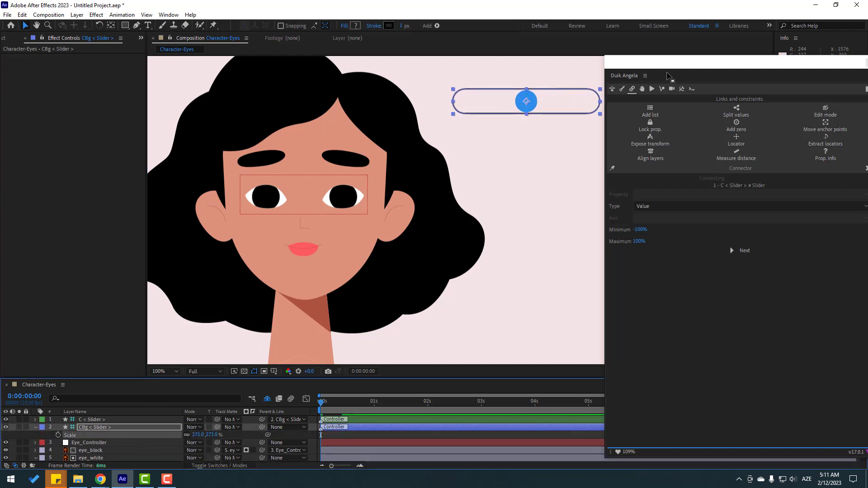
{"action": "left_click_drag", "start_coordinate": [672, 67], "coordinate": [584, 136]}
{"action": "scroll", "coordinate": [343, 460], "scroll_direction": "down", "scroll_amount": 1}
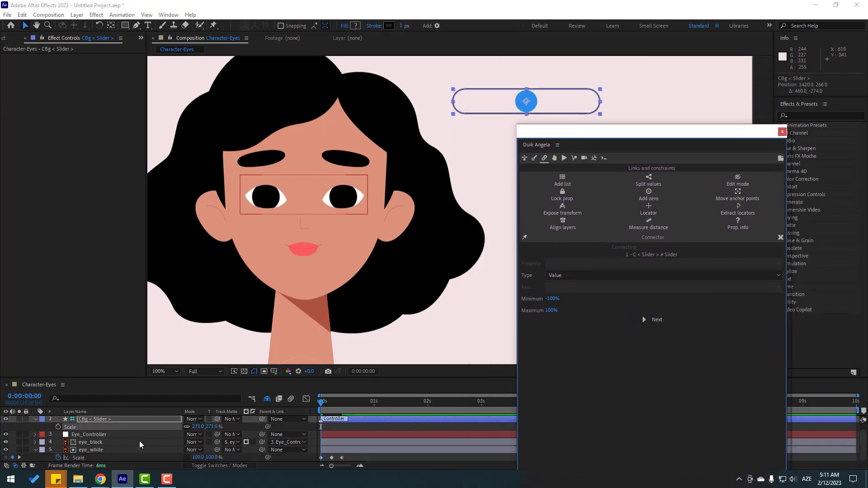
{"action": "left_click_drag", "start_coordinate": [351, 459], "coordinate": [315, 468]}
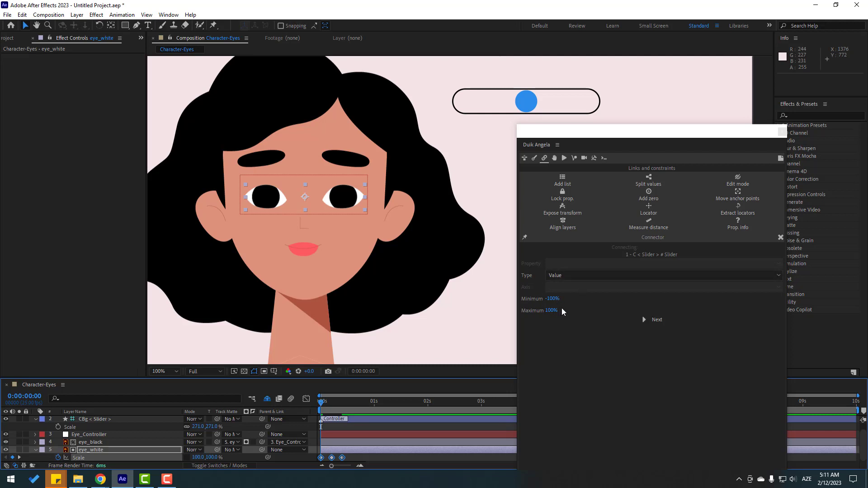
Connect the slider to eye_white's Scale keyframes, test the knob, then close Duik.
{"action": "left_click", "coordinate": [657, 320]}
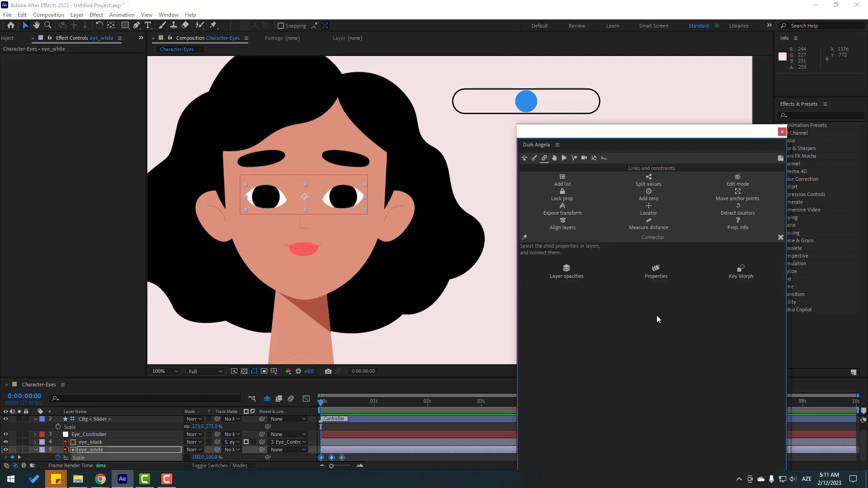
{"action": "left_click", "coordinate": [658, 275]}
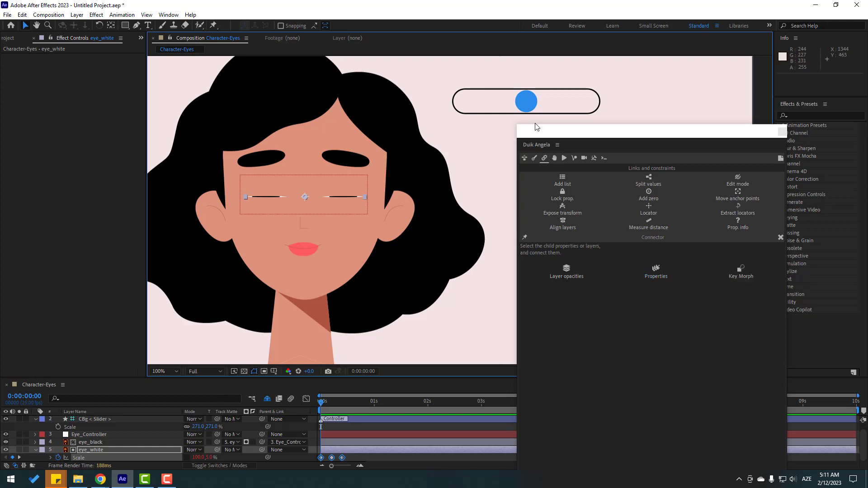
{"action": "left_click", "coordinate": [526, 107]}
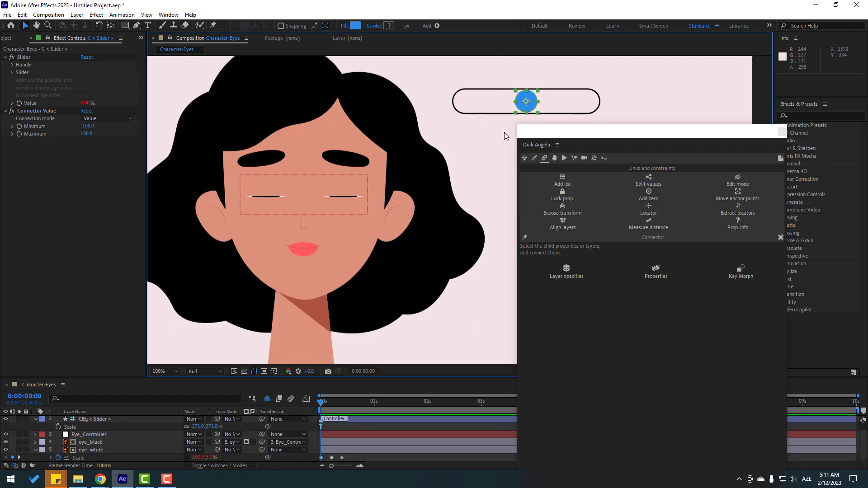
{"action": "left_click_drag", "start_coordinate": [524, 107], "coordinate": [458, 109]}
{"action": "key", "text": "ctrl+z"}
{"action": "key", "text": "ctrl+z"}
{"action": "key", "text": "ctrl+z"}
{"action": "key", "text": "ctrl+z"}
{"action": "key", "text": "ctrl+z"}
{"action": "key", "text": "ctrl+z"}
{"action": "left_click", "coordinate": [779, 131]}
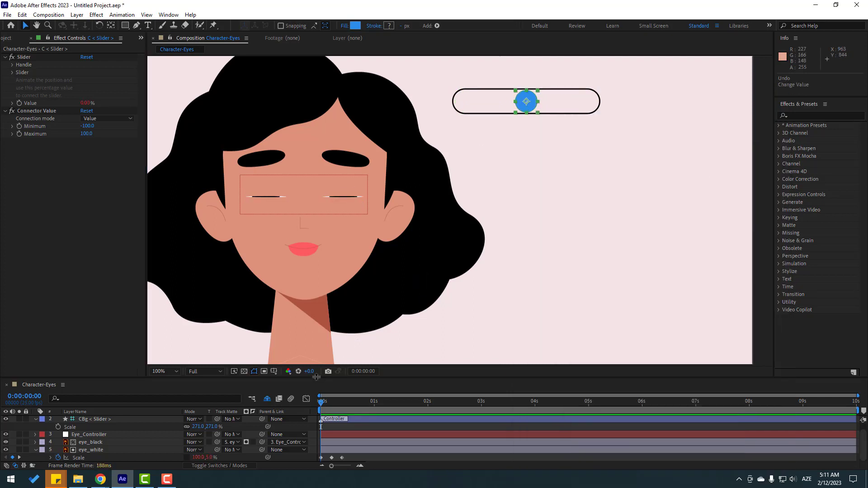
Set a starting Position keyframe with the slider knob at the track's left end.
{"action": "left_click_drag", "start_coordinate": [317, 376], "coordinate": [316, 331]}
{"action": "key", "text": "comma"}
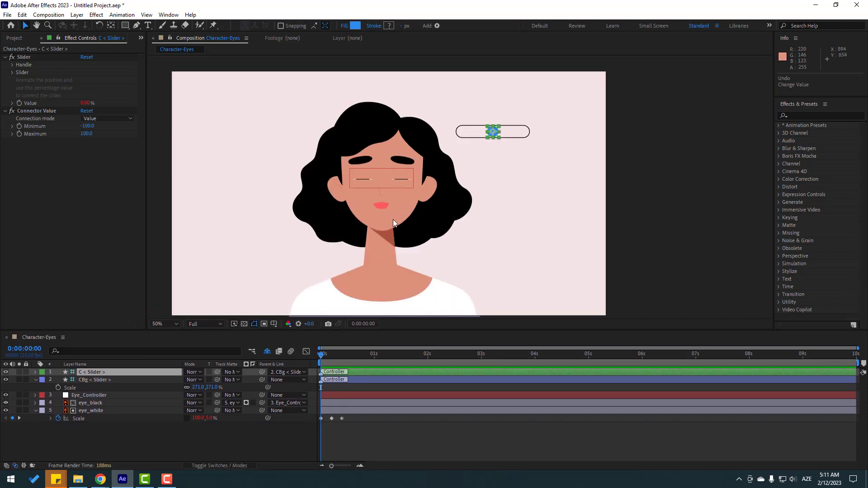
{"action": "left_click", "coordinate": [91, 372]}
{"action": "scroll", "coordinate": [474, 155], "scroll_direction": "up", "scroll_amount": 2}
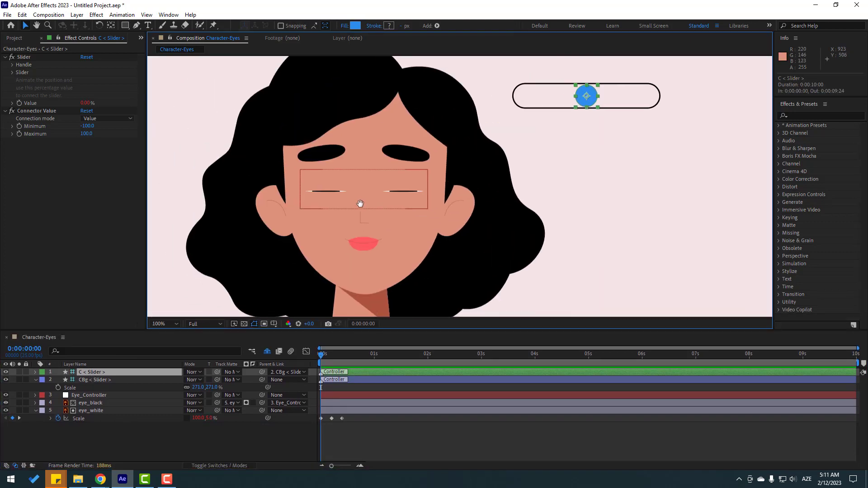
{"action": "key", "text": "p"}
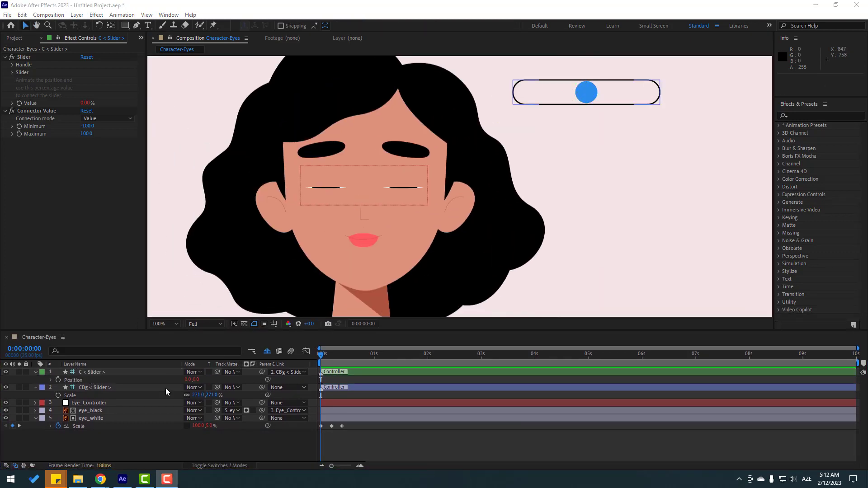
{"action": "left_click", "coordinate": [183, 380]}
{"action": "left_click_drag", "start_coordinate": [183, 381], "coordinate": [167, 382]}
{"action": "left_click", "coordinate": [58, 381]}
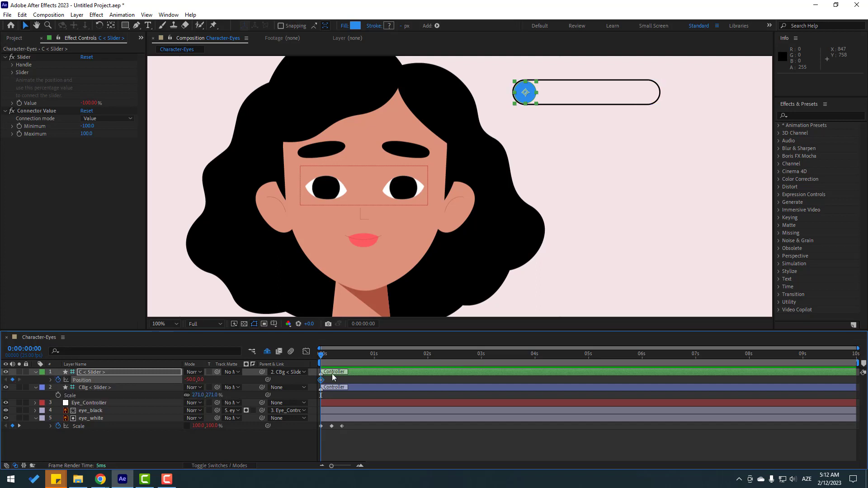
Three frames later, keyframe the knob at the track's right end, shift both keys later, and preview.
{"action": "key", "text": "Page_Down"}
{"action": "key", "text": "Page_Down"}
{"action": "key", "text": "Page_Down"}
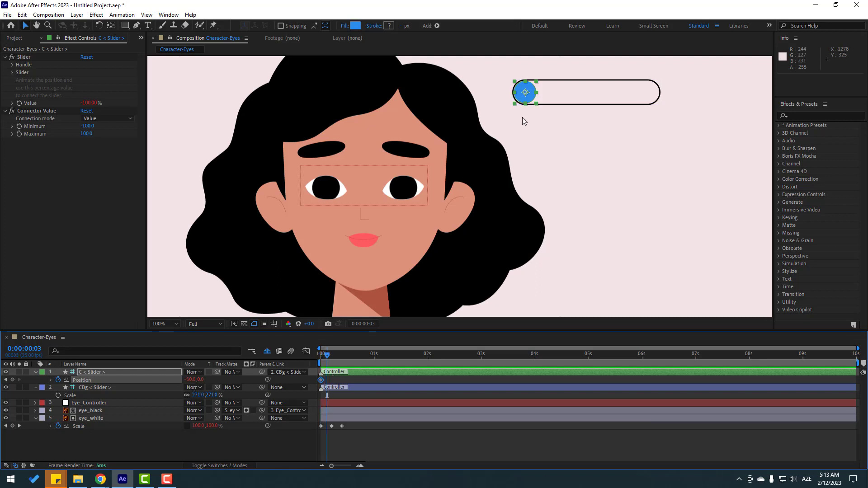
{"action": "left_click_drag", "start_coordinate": [527, 102], "coordinate": [650, 104]}
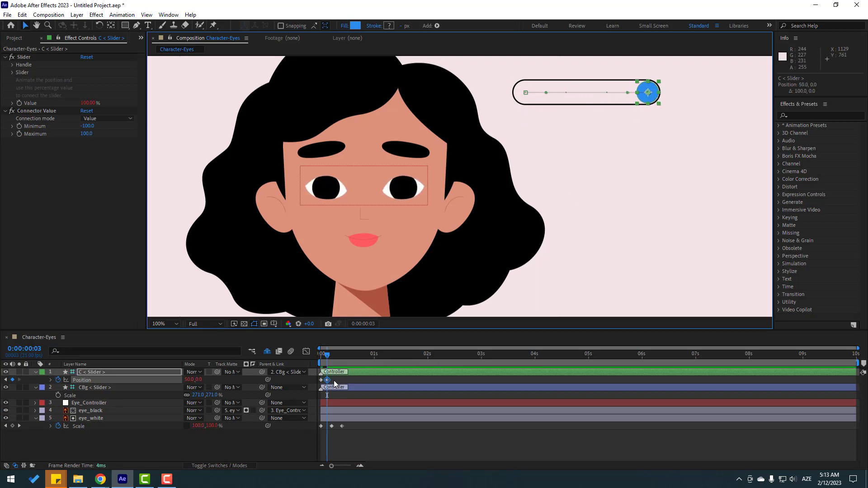
{"action": "left_click_drag", "start_coordinate": [335, 384], "coordinate": [354, 379]}
{"action": "left_click", "coordinate": [364, 382]}
{"action": "key", "text": "space"}
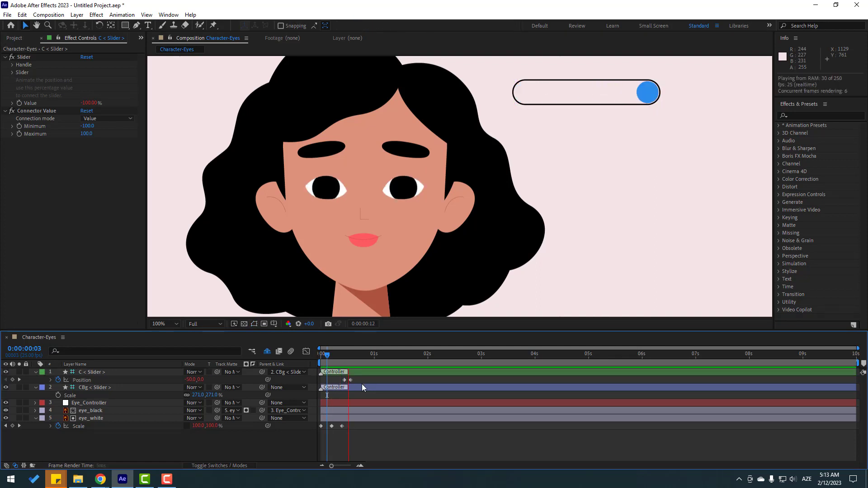
Apply Easy Ease to both knob keyframes, move the later one later, and preview.
{"action": "left_click_drag", "start_coordinate": [359, 377], "coordinate": [338, 382]}
{"action": "right_click", "coordinate": [354, 384]}
{"action": "mouse_move", "coordinate": [407, 374]}
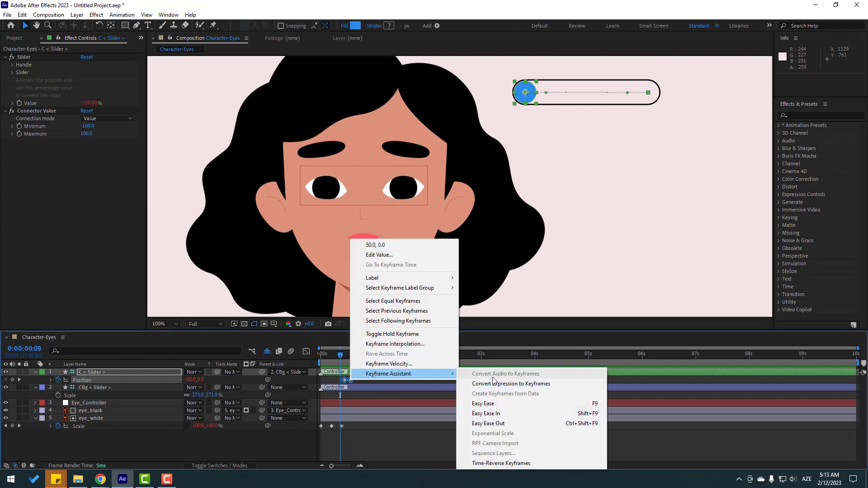
{"action": "left_click", "coordinate": [568, 405]}
{"action": "left_click", "coordinate": [366, 381]}
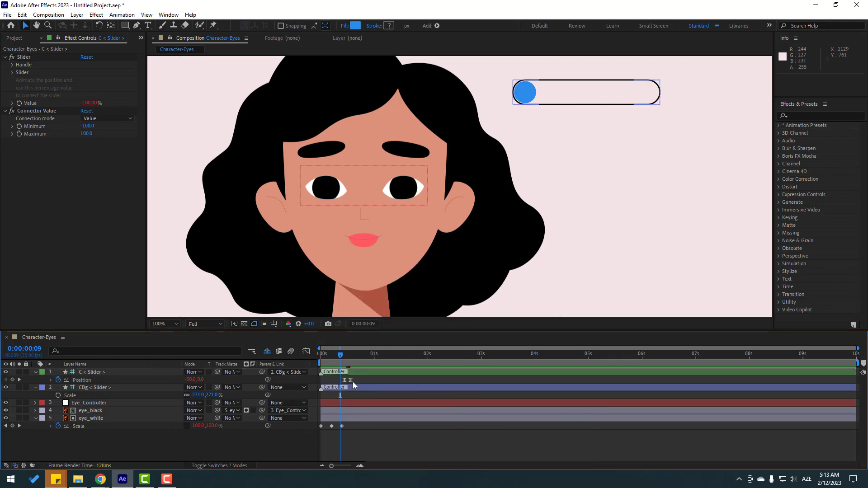
{"action": "left_click", "coordinate": [353, 380]}
{"action": "left_click_drag", "start_coordinate": [354, 385], "coordinate": [365, 385]}
{"action": "key", "text": "space"}
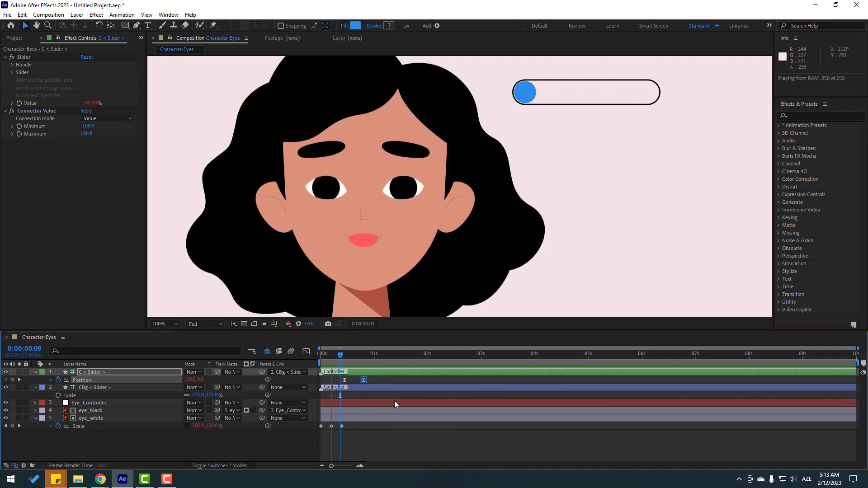
{"action": "key", "text": "space"}
{"action": "left_click_drag", "start_coordinate": [339, 355], "coordinate": [327, 351]}
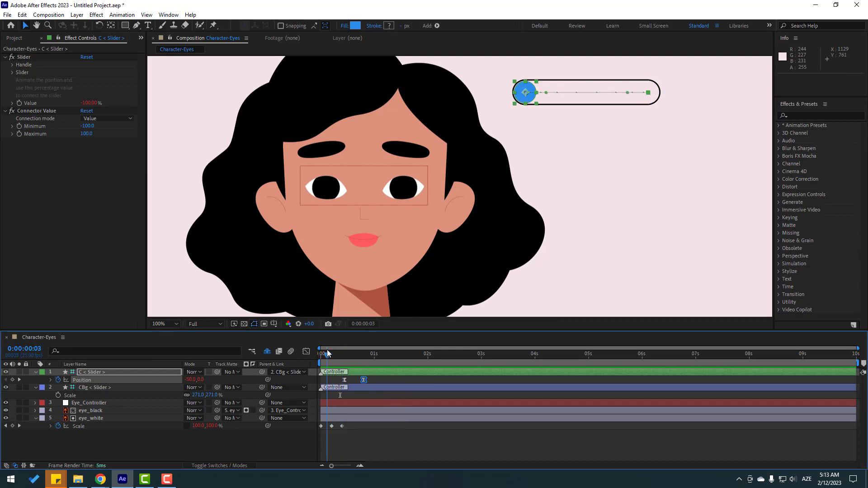
Keyframe Eye_Controller moving from 928, 472.5 up-right to 948, 453, then shift the keys later.
{"action": "left_click", "coordinate": [81, 404]}
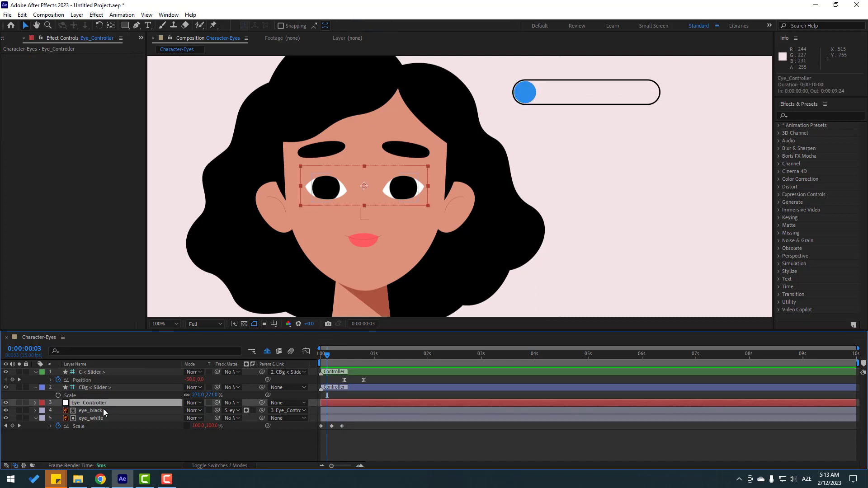
{"action": "key", "text": "p"}
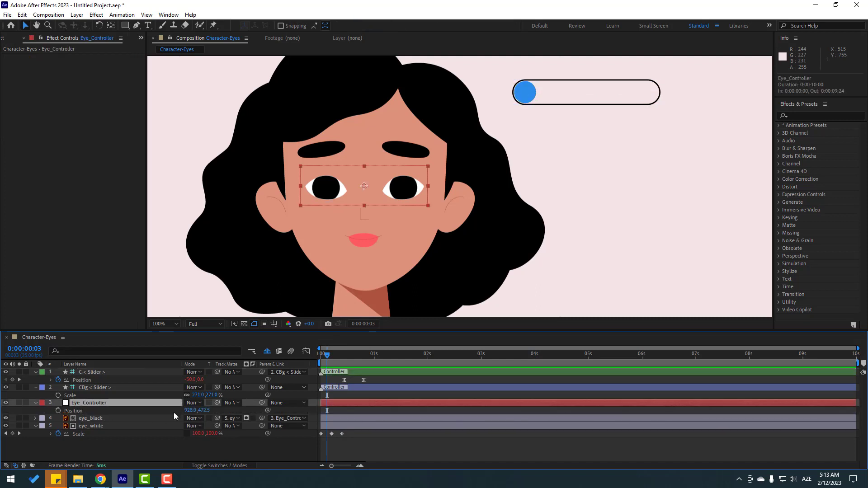
{"action": "left_click", "coordinate": [58, 410]}
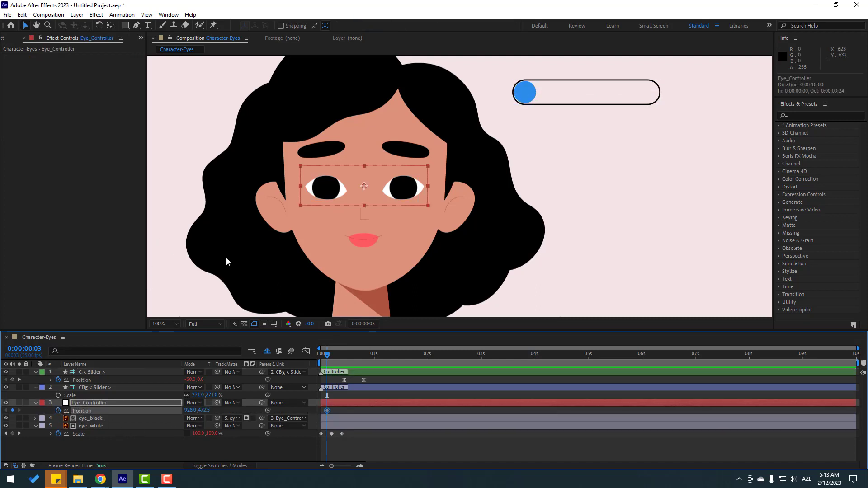
{"action": "key", "text": "Page_Down"}
{"action": "key", "text": "Page_Down"}
{"action": "scroll", "coordinate": [312, 240], "scroll_direction": "up", "scroll_amount": 2}
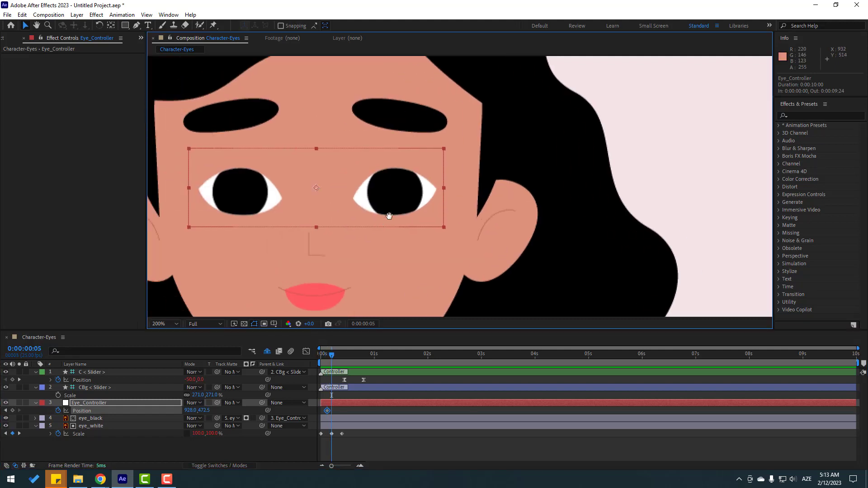
{"action": "left_click_drag", "start_coordinate": [325, 195], "coordinate": [343, 177]}
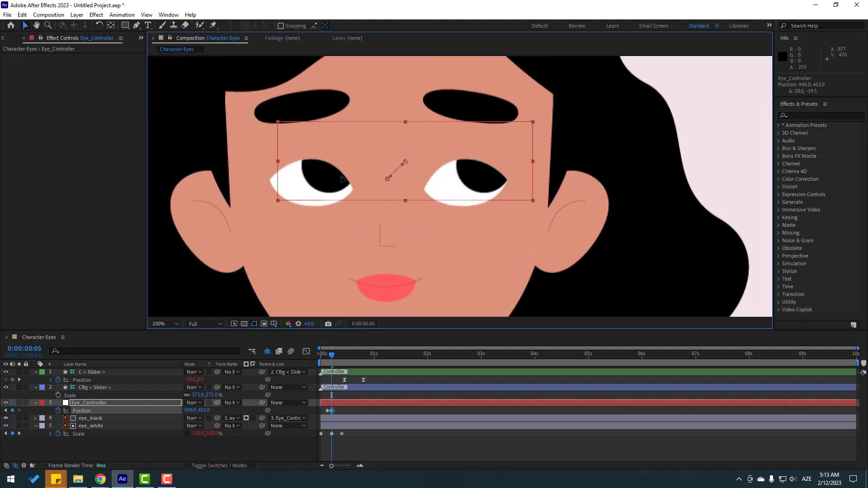
{"action": "mouse_move", "coordinate": [340, 408]}
{"action": "left_mouse_down"}
{"action": "mouse_move", "coordinate": [332, 413]}
{"action": "mouse_move", "coordinate": [354, 412]}
{"action": "left_mouse_up"}
Nudge the later slider keyframe slightly earlier and preview blink and glance together.
{"action": "key", "text": "space"}
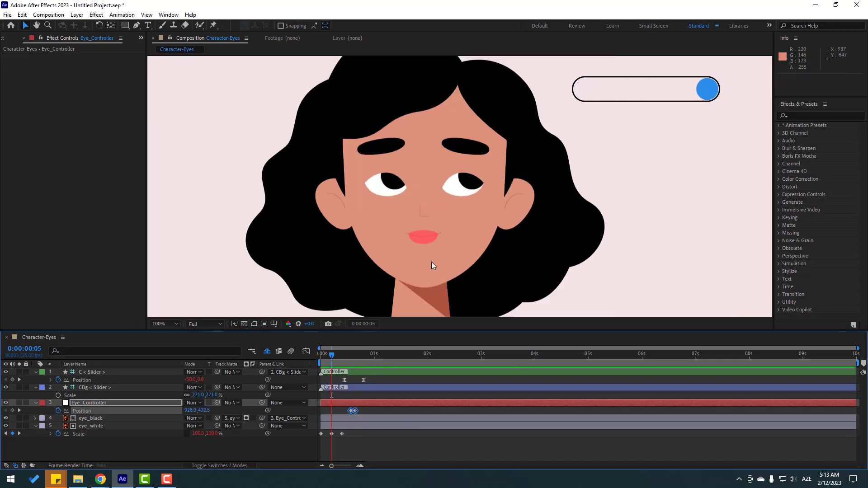
{"action": "key", "text": "space"}
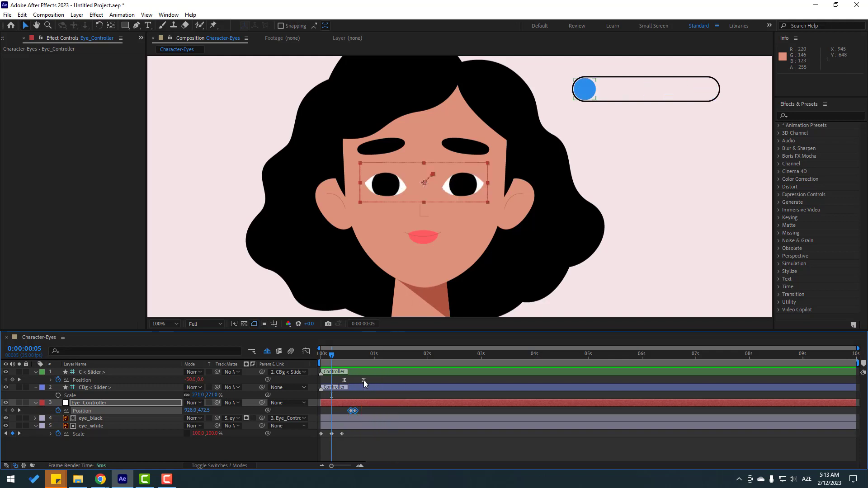
{"action": "left_click_drag", "start_coordinate": [363, 380], "coordinate": [359, 381]}
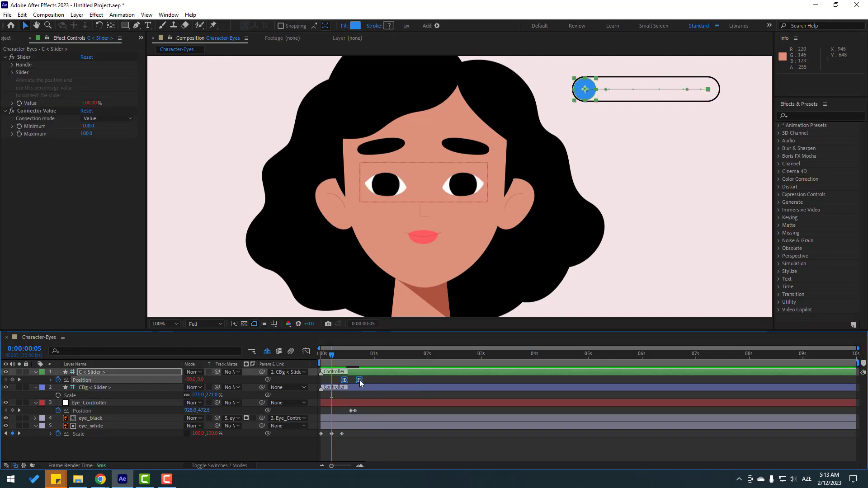
{"action": "key", "text": "space"}
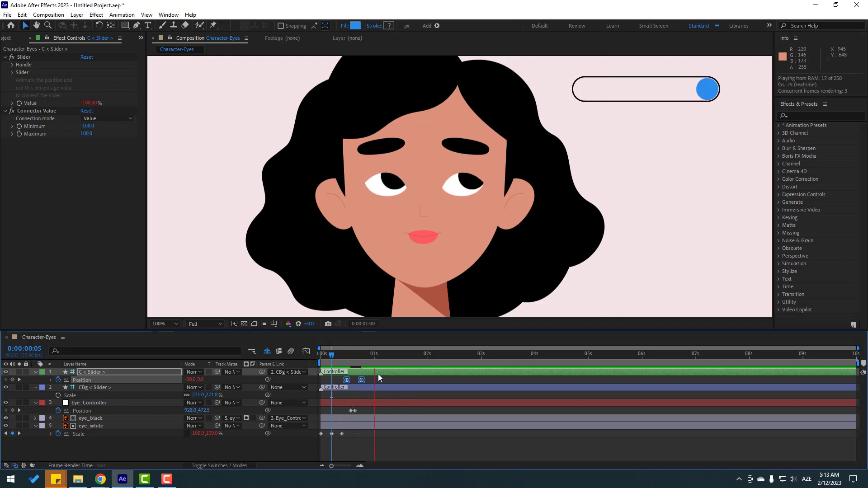
{"action": "left_click_drag", "start_coordinate": [351, 359], "coordinate": [386, 359]}
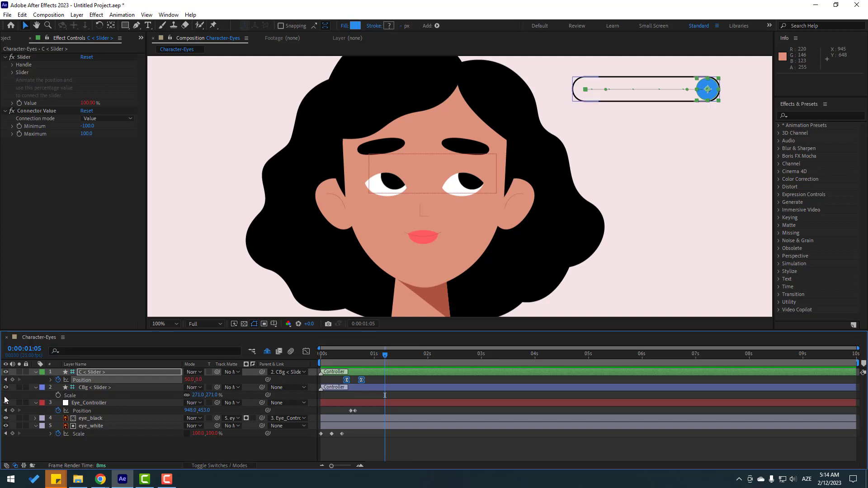
Keyframe the slider knob at the right end at 1:05, then back left at 1:15.
{"action": "left_click", "coordinate": [12, 380]}
{"action": "left_click_drag", "start_coordinate": [395, 354], "coordinate": [407, 355]}
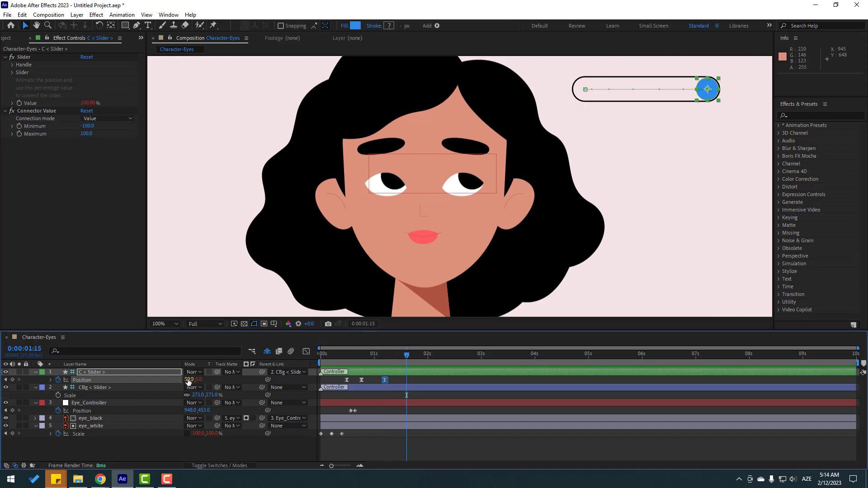
{"action": "left_click_drag", "start_coordinate": [189, 382], "coordinate": [133, 369]}
Keyframe Eye_Controller dropping the gaze to 947, 478, move that key to 1:14, and preview.
{"action": "left_click", "coordinate": [409, 354]}
{"action": "left_click", "coordinate": [411, 353]}
{"action": "left_click", "coordinate": [13, 410]}
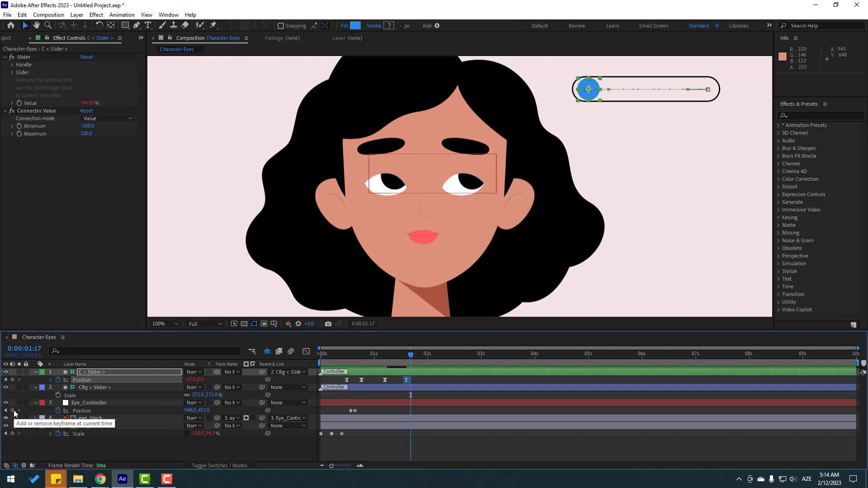
{"action": "key", "text": "Page_Down"}
{"action": "key", "text": "Page_Down"}
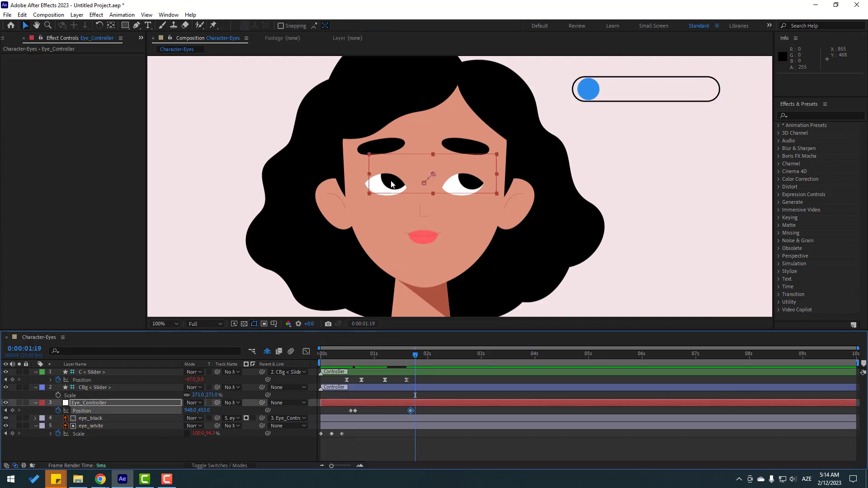
{"action": "left_click_drag", "start_coordinate": [392, 186], "coordinate": [392, 197]}
{"action": "left_click_drag", "start_coordinate": [416, 410], "coordinate": [401, 411]}
{"action": "key", "text": "space"}
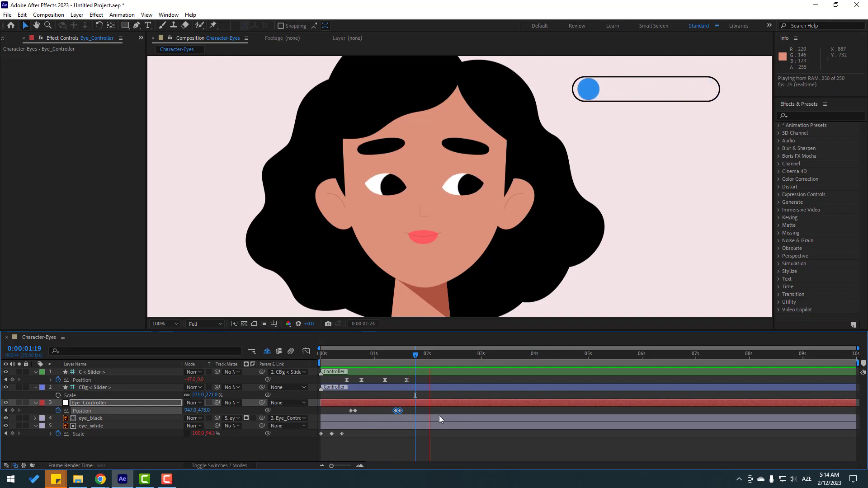
{"action": "left_click", "coordinate": [428, 356]}
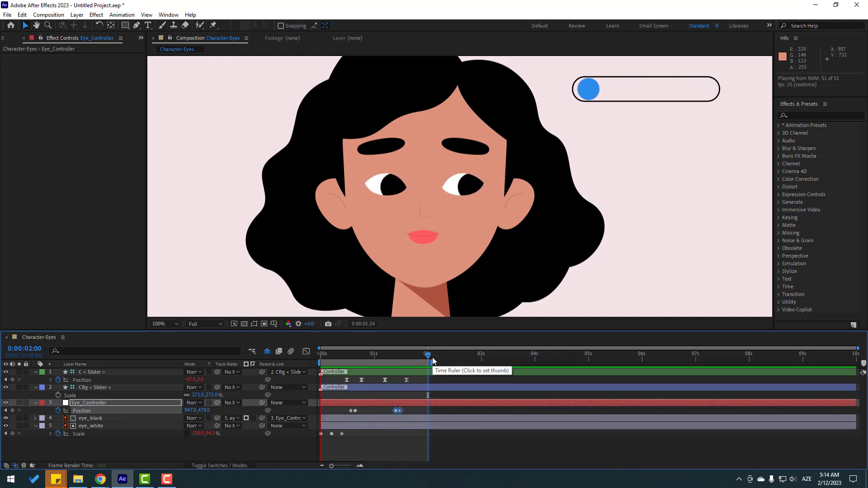